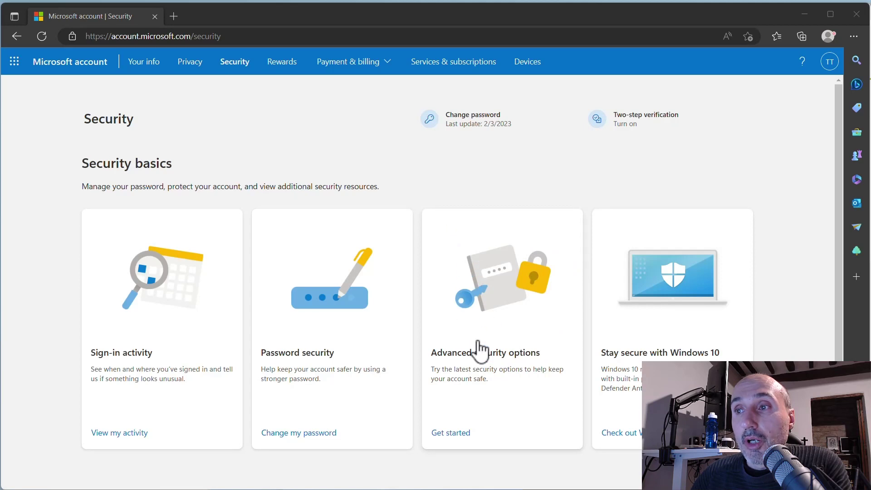
Open advanced security options, decline switching profiles, and pass verification with the authenticator app code
{"action": "left_click", "coordinate": [482, 370]}
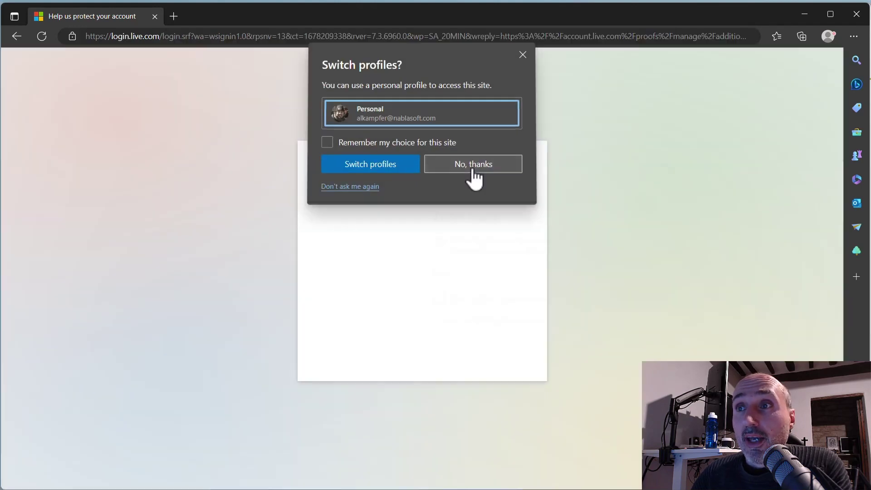
{"action": "left_click", "coordinate": [472, 169]}
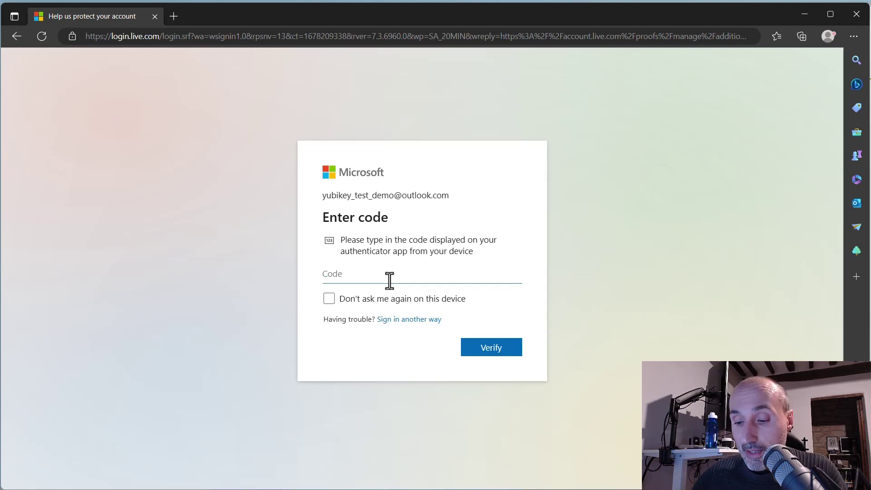
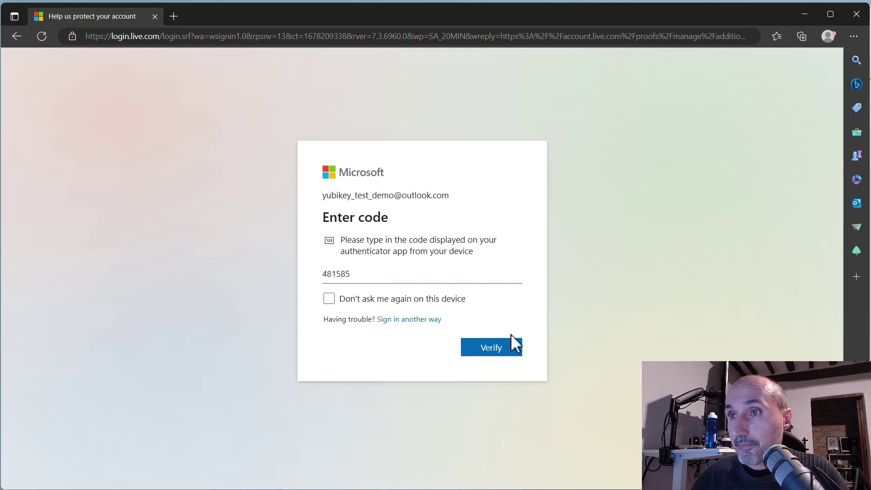
{"action": "left_click", "coordinate": [492, 350]}
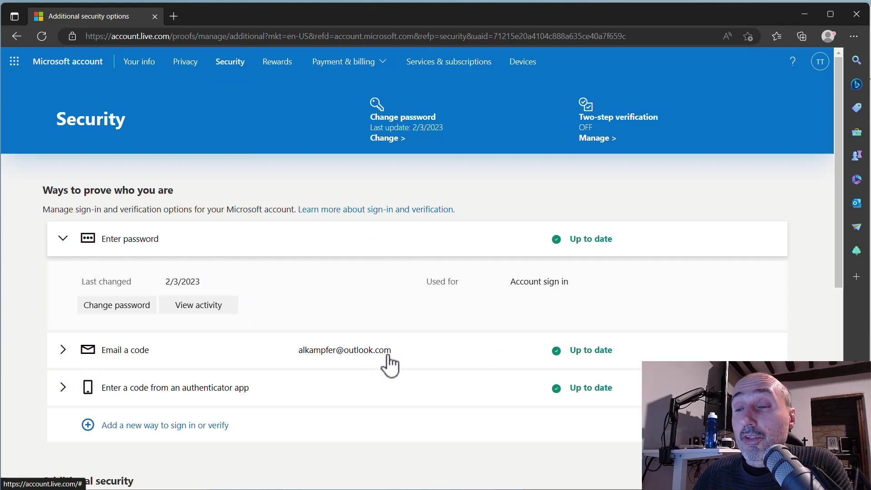
Scroll down through the account's listed sign-in and verification methods
{"action": "scroll", "coordinate": [401, 350], "scroll_direction": "down", "scroll_amount": 1}
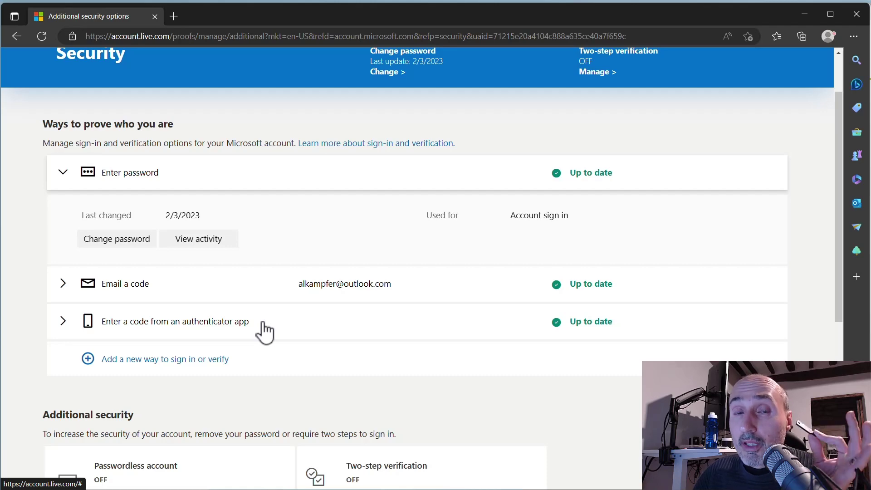
{"action": "scroll", "coordinate": [280, 325], "scroll_direction": "down", "scroll_amount": 4}
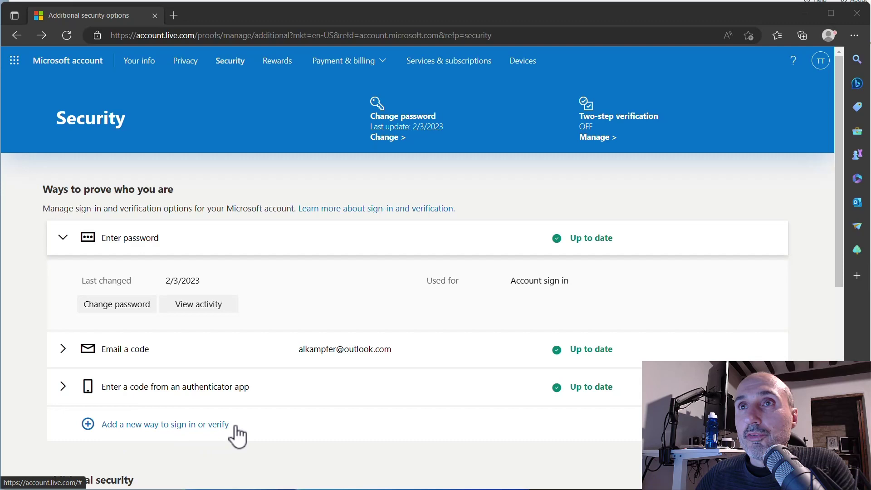
Start adding a new sign-in method, choosing a USB security key
{"action": "left_click", "coordinate": [157, 425]}
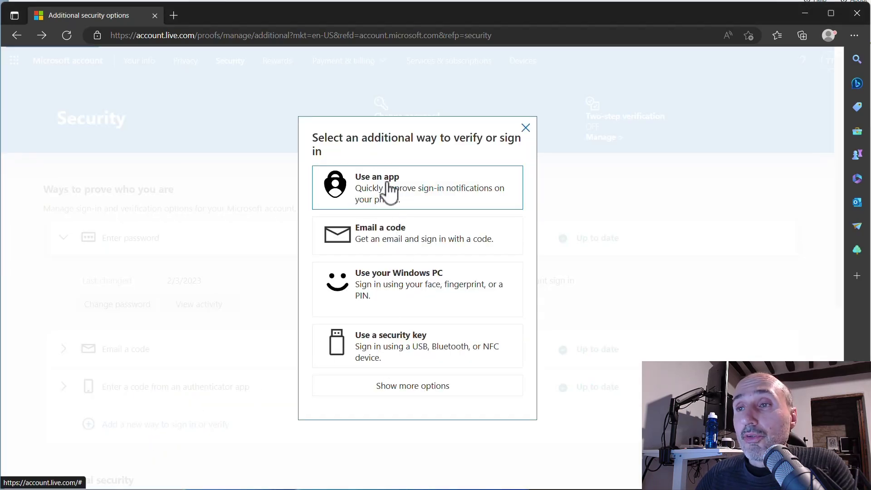
{"action": "left_click", "coordinate": [397, 352]}
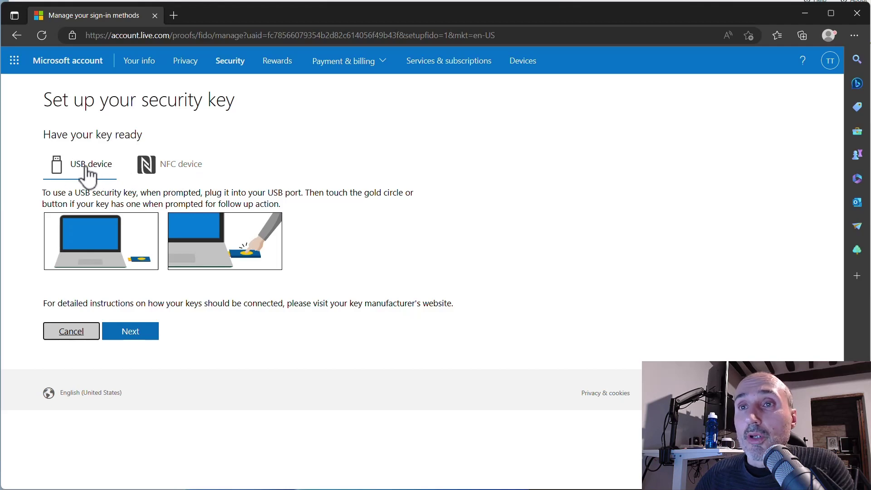
{"action": "left_click", "coordinate": [124, 338]}
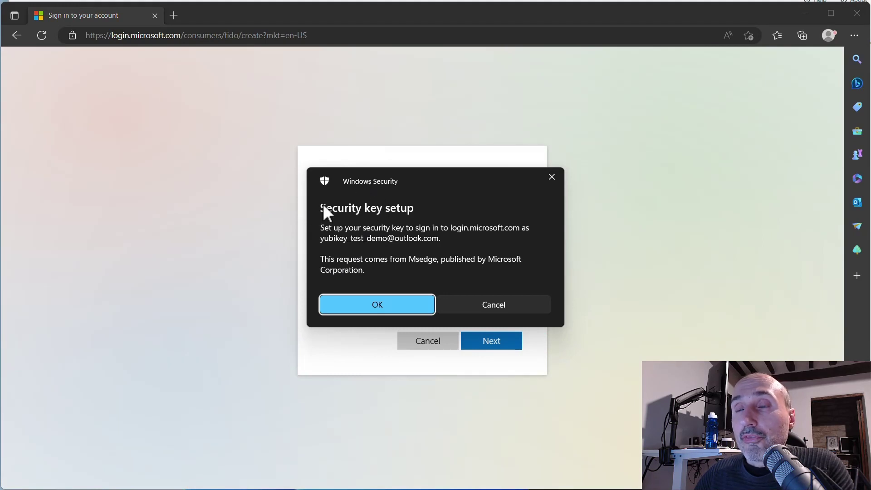
Approve security key setup and credential creation, then unlock the key with its PIN
{"action": "left_click", "coordinate": [373, 300]}
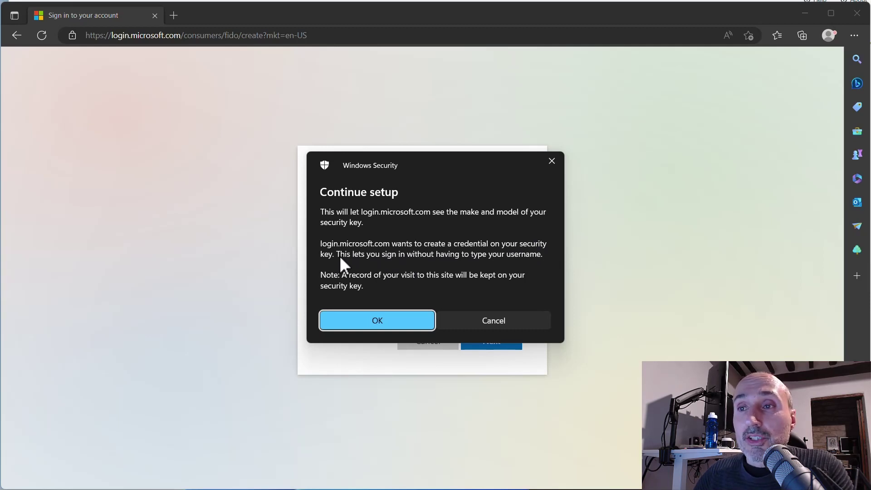
{"action": "left_click", "coordinate": [370, 317]}
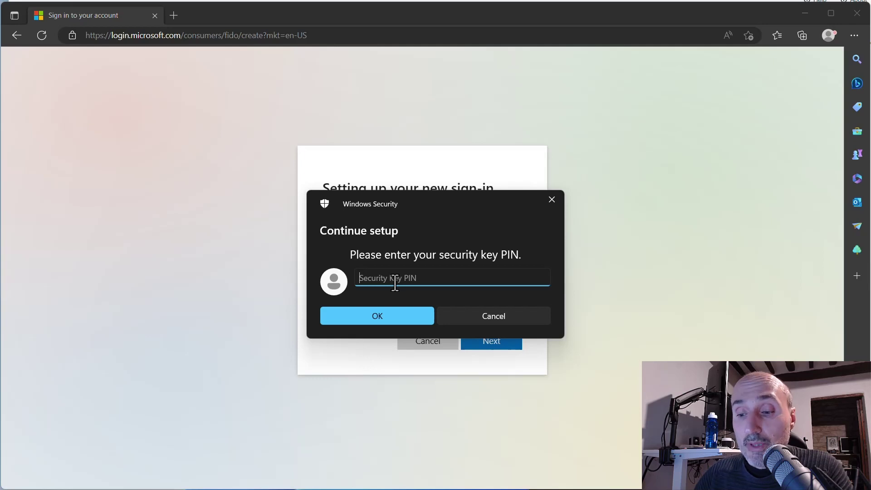
{"action": "type", "text": "•••••"}
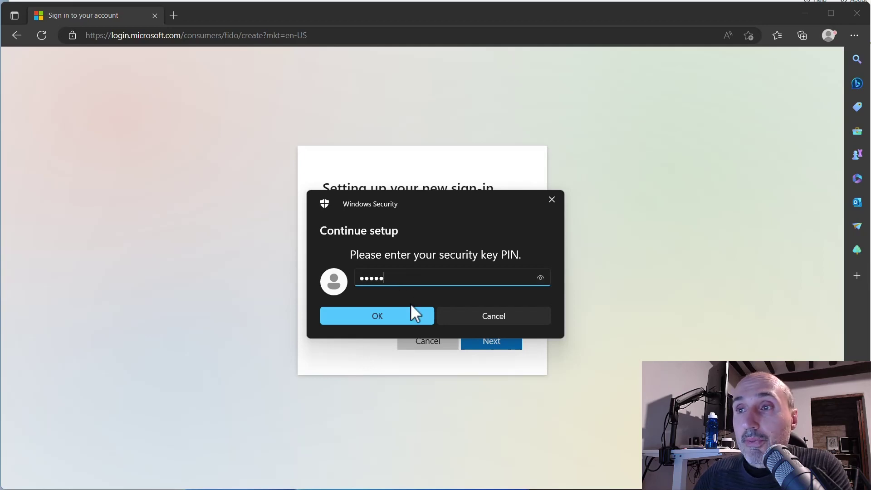
{"action": "left_click", "coordinate": [395, 318]}
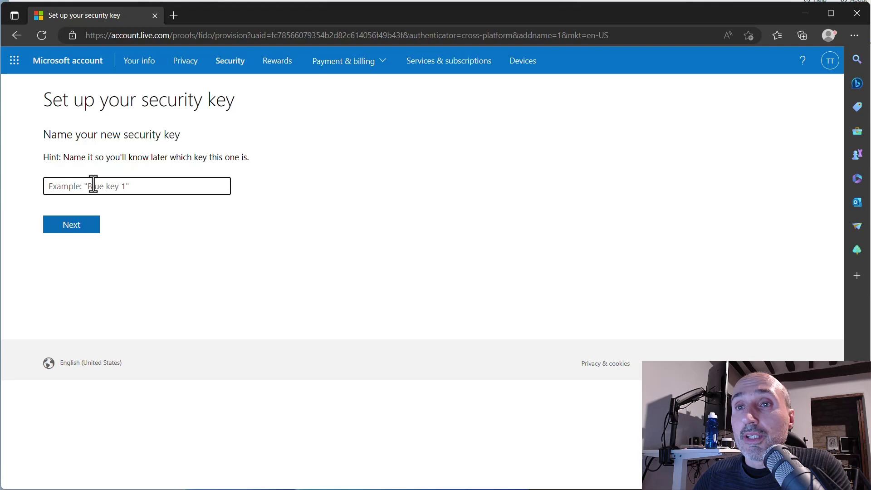
Name the new security key 'Test' and complete the setup
{"action": "type", "text": "Test"}
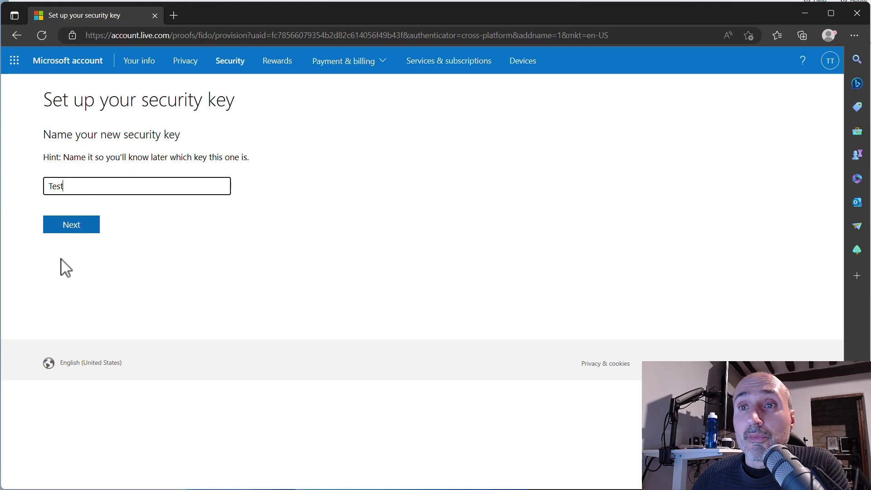
{"action": "left_click", "coordinate": [62, 231]}
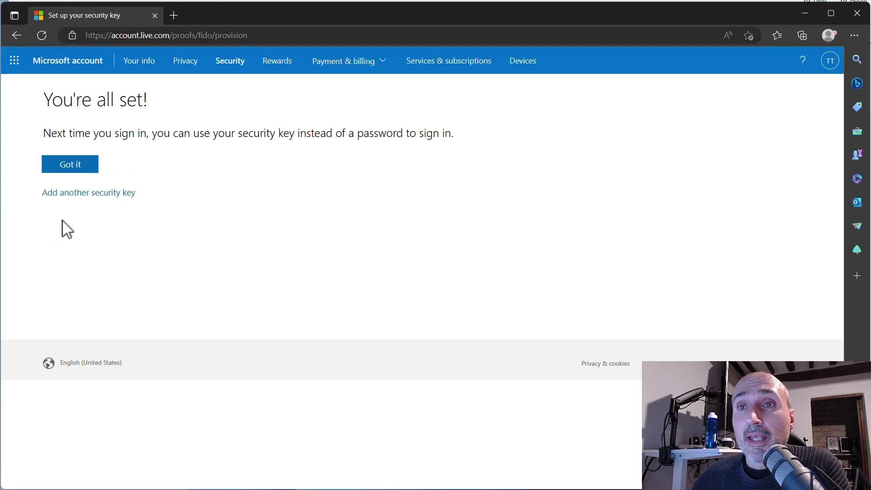
{"action": "left_click", "coordinate": [70, 166]}
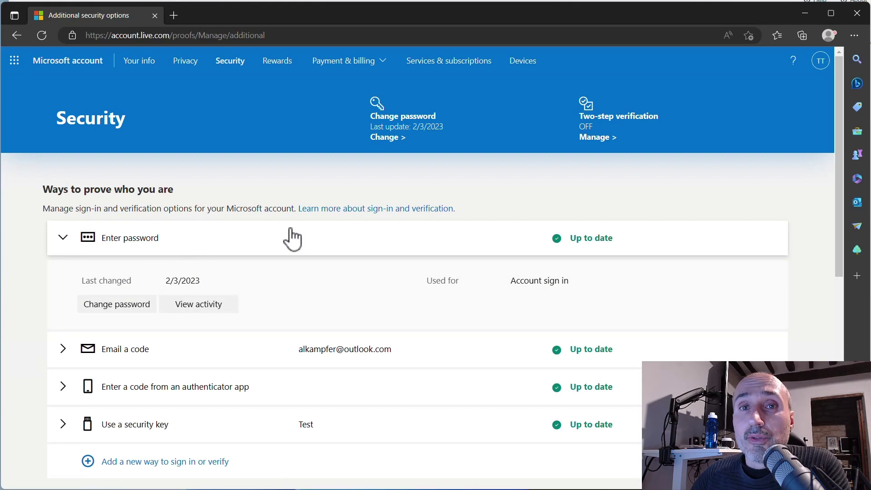
Show the authenticator app method's details, then open the TT account menu
{"action": "scroll", "coordinate": [294, 245], "scroll_direction": "down", "scroll_amount": 3}
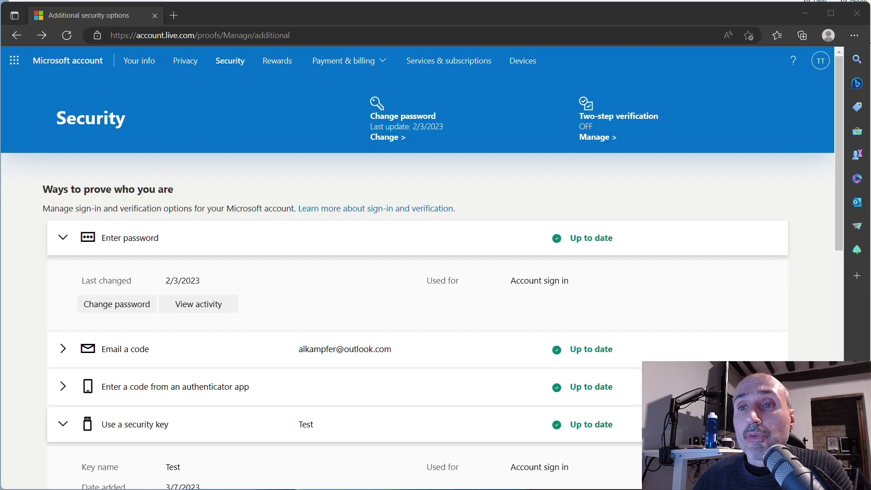
{"action": "left_click", "coordinate": [63, 387]}
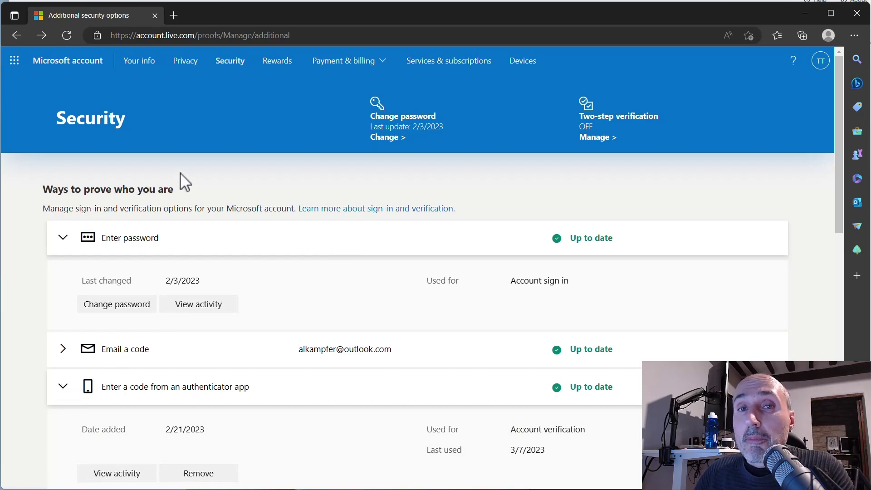
{"action": "scroll", "coordinate": [177, 354], "scroll_direction": "down", "scroll_amount": 4}
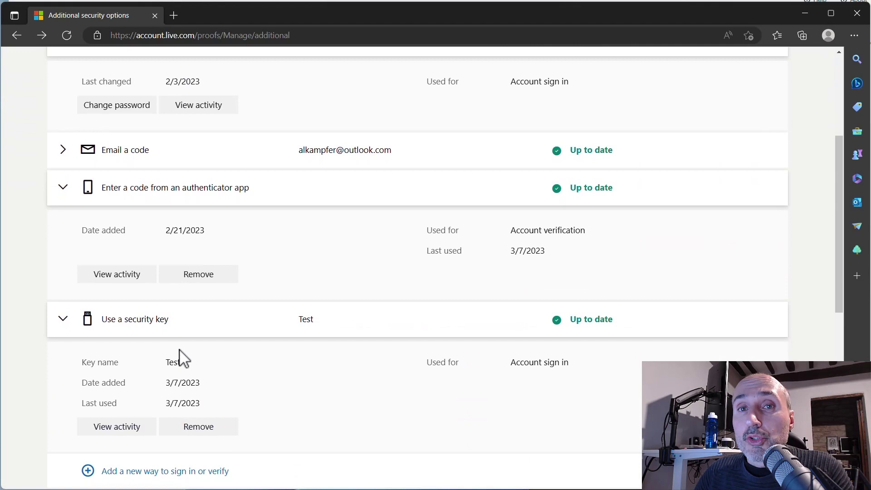
{"action": "scroll", "coordinate": [576, 185], "scroll_direction": "up", "scroll_amount": 4}
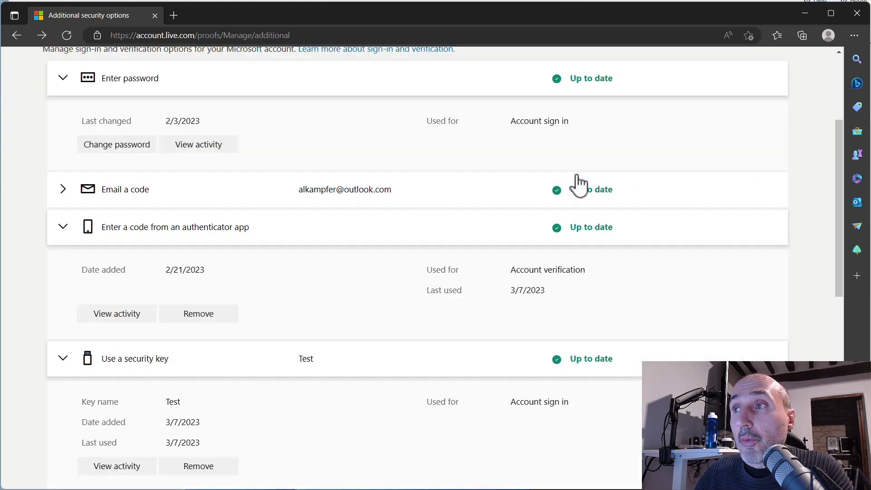
{"action": "left_click", "coordinate": [819, 63]}
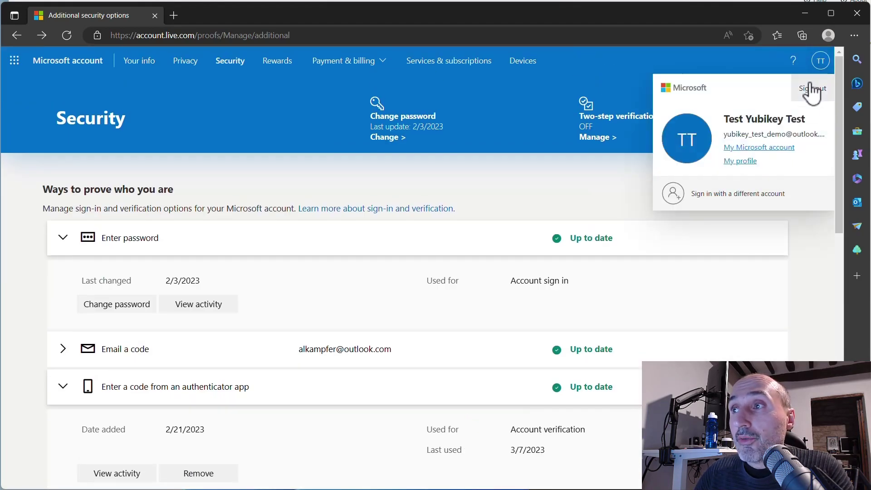
Sign out, dismiss the saved email suggestion, and open the other sign-in options
{"action": "left_click", "coordinate": [811, 90]}
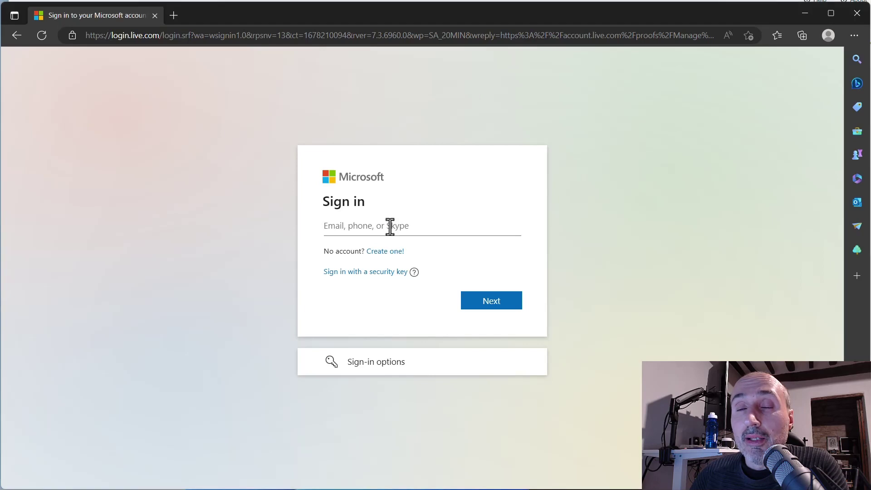
{"action": "left_click", "coordinate": [391, 227]}
{"action": "left_click", "coordinate": [215, 224]}
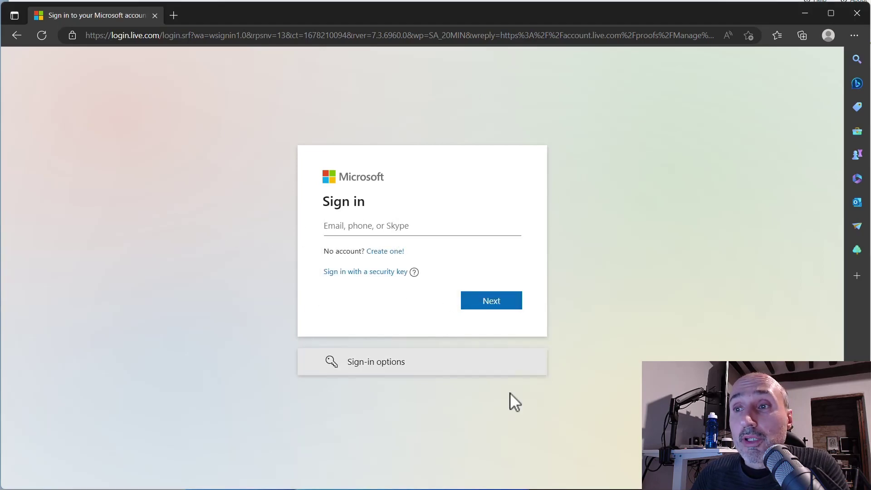
{"action": "left_click", "coordinate": [383, 367]}
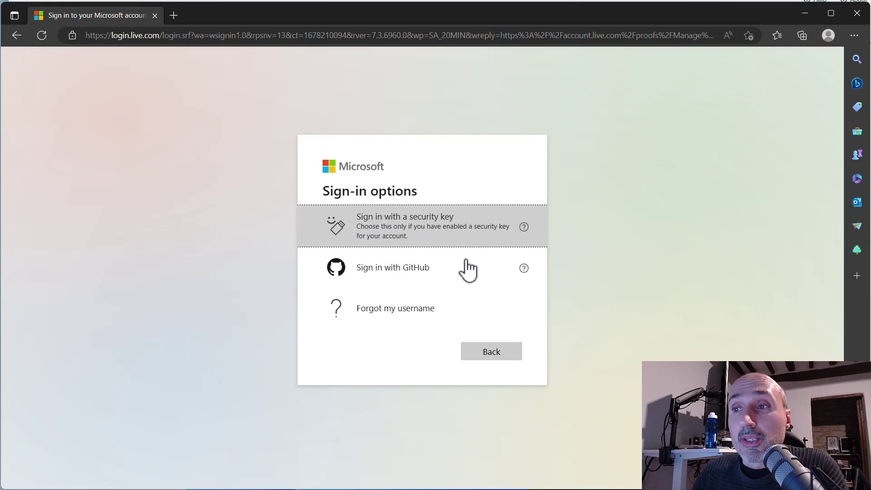
Sign in with the security key, entering its PIN in Windows Security
{"action": "left_click", "coordinate": [421, 235]}
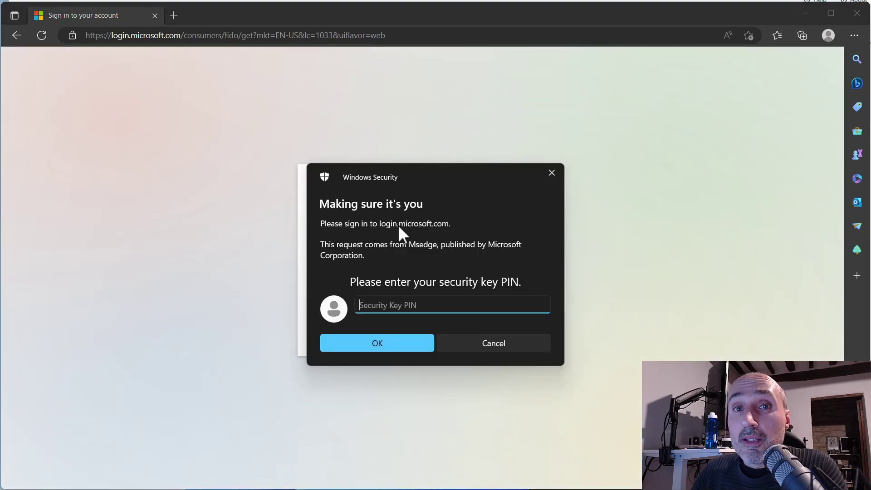
{"action": "type", "text": "•••"}
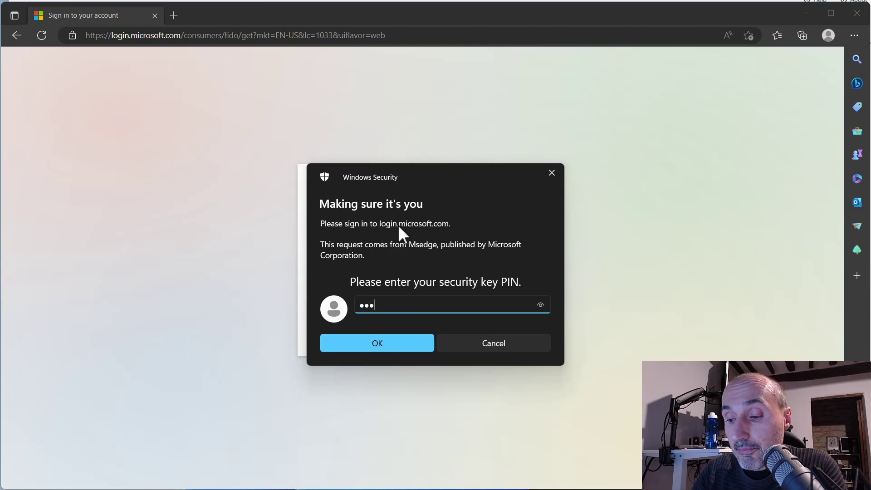
{"action": "type", "text": "••"}
{"action": "key", "text": "Return"}
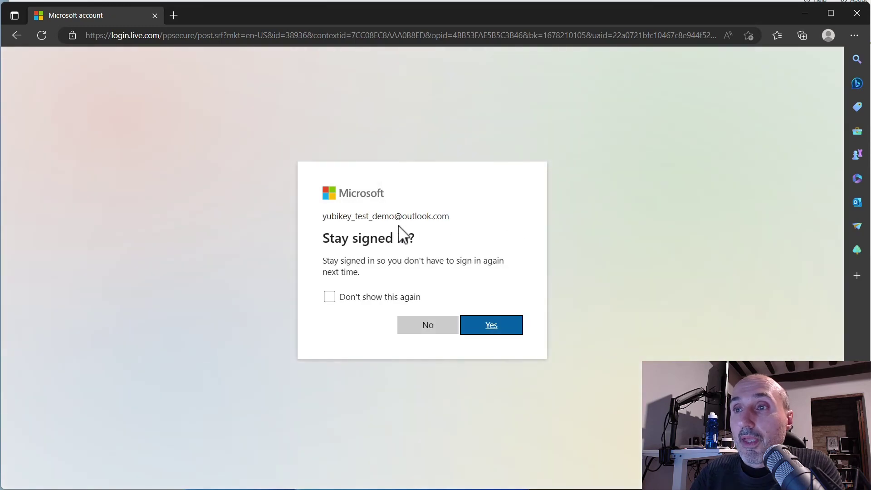
Answer Yes to stay signed in to the Microsoft account
{"action": "left_click", "coordinate": [491, 325]}
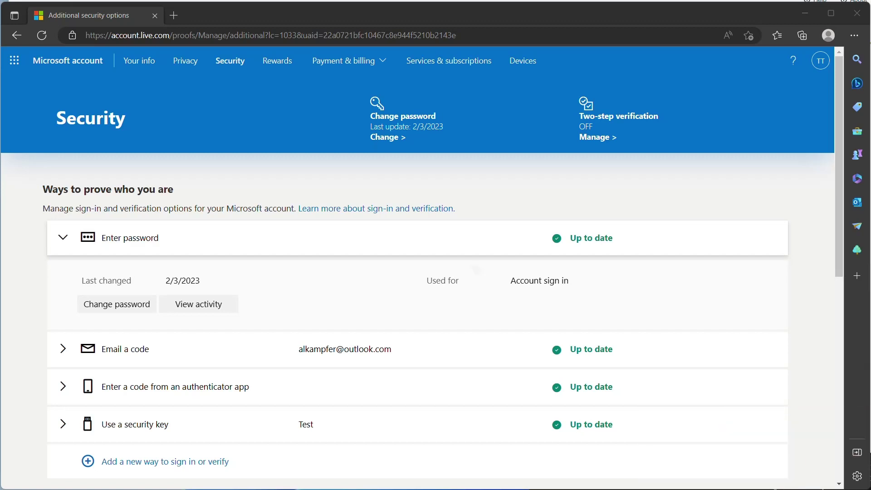
Expand the 'Use a security key' entry to show the Test key, added 3/7/2023
{"action": "scroll", "coordinate": [422, 227], "scroll_direction": "down", "scroll_amount": 3}
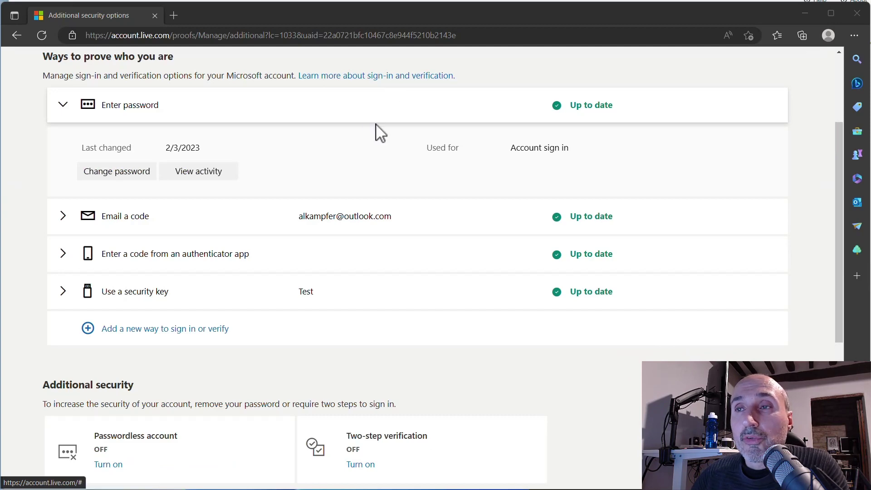
{"action": "scroll", "coordinate": [376, 130], "scroll_direction": "up", "scroll_amount": 3}
{"action": "scroll", "coordinate": [260, 291], "scroll_direction": "down", "scroll_amount": 4}
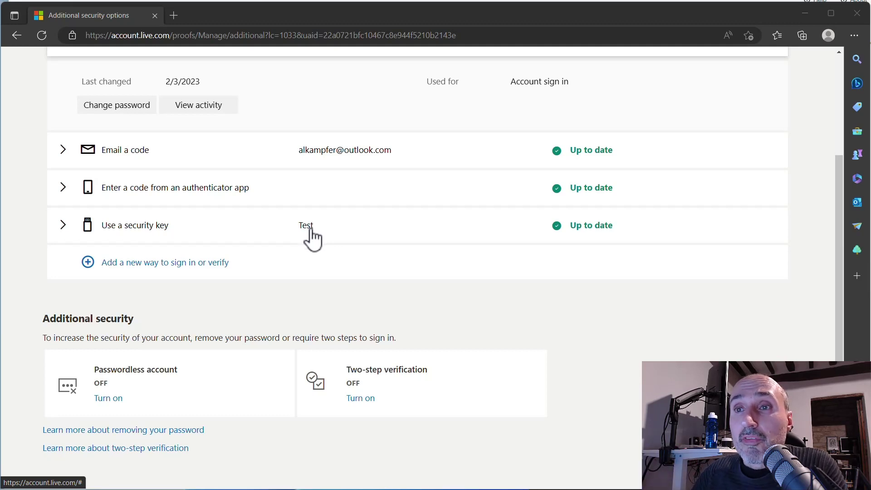
{"action": "left_click", "coordinate": [64, 226]}
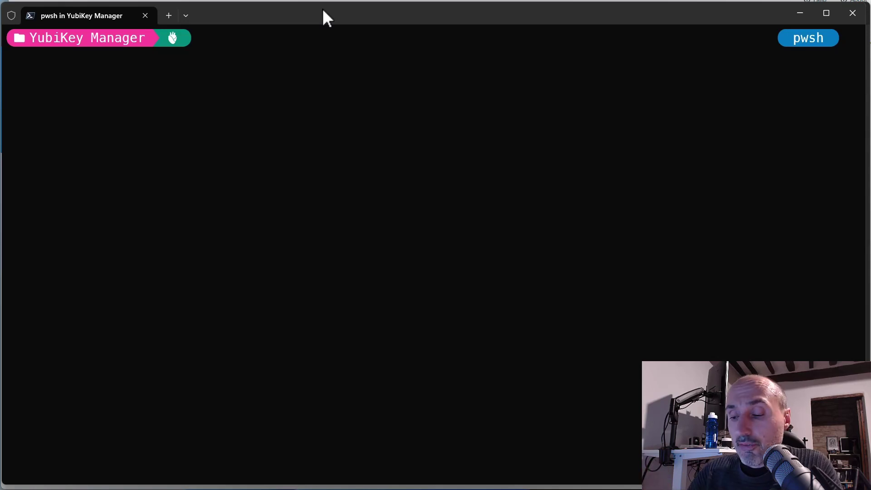
Confirm the YubiKey Manager folder with pwd and run .\ykman.exe to display its help
{"action": "type", "text": "pwd"}
{"action": "key", "text": "Return"}
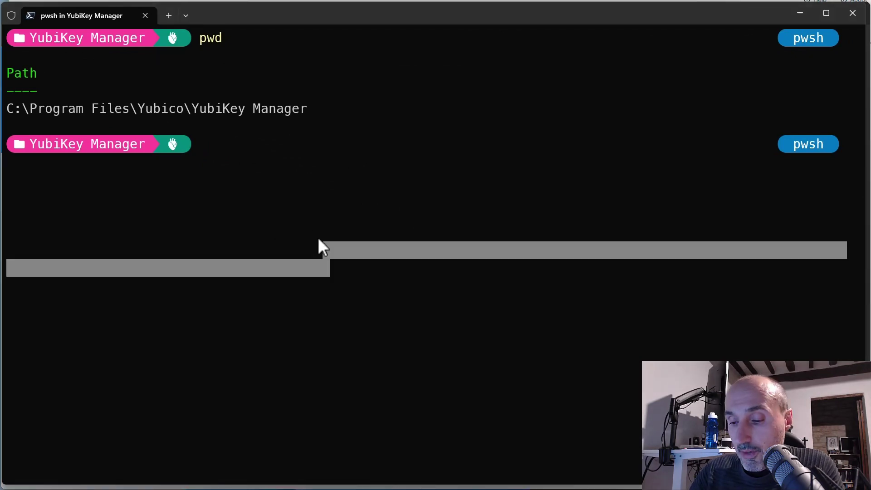
{"action": "type", "text": "ykman"}
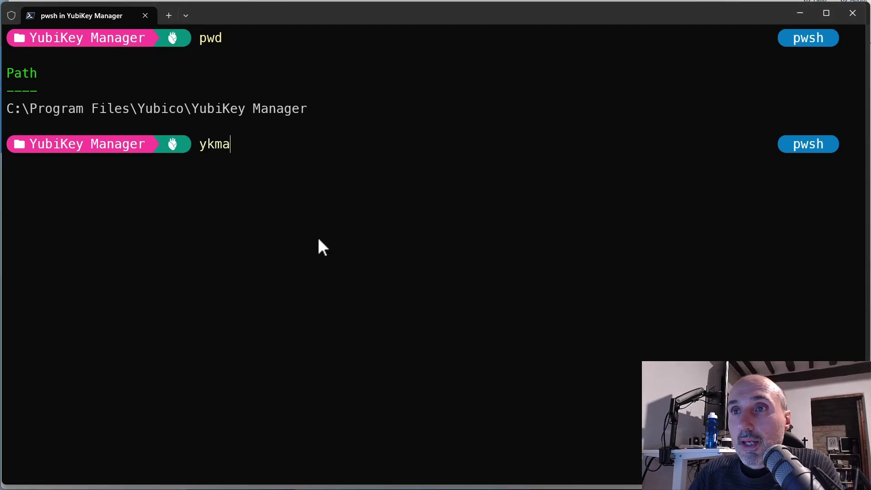
{"action": "key", "text": "Tab"}
{"action": "key", "text": "Tab"}
{"action": "key", "text": "Left"}
{"action": "key", "text": "Left"}
{"action": "key", "text": "Left"}
{"action": "key", "text": "Left"}
{"action": "key", "text": "Left"}
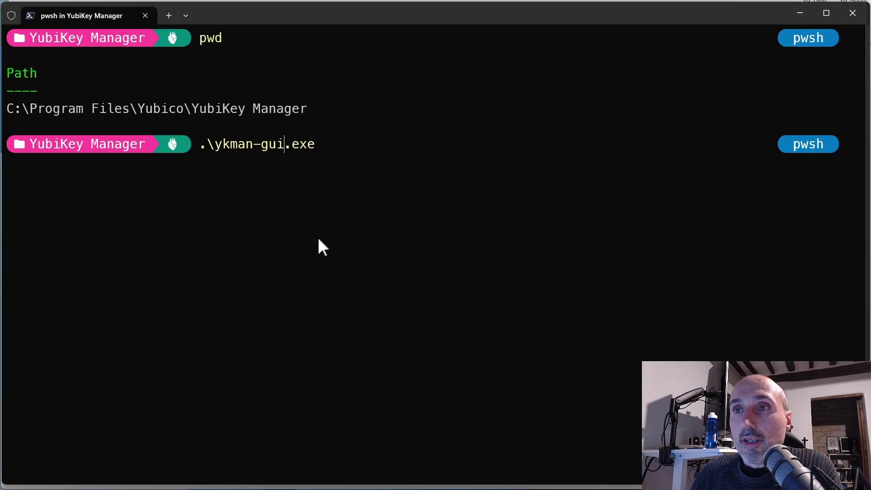
{"action": "key", "text": "Right"}
{"action": "key", "text": "BackSpace"}
{"action": "key", "text": "BackSpace"}
{"action": "key", "text": "BackSpace"}
{"action": "key", "text": "BackSpace"}
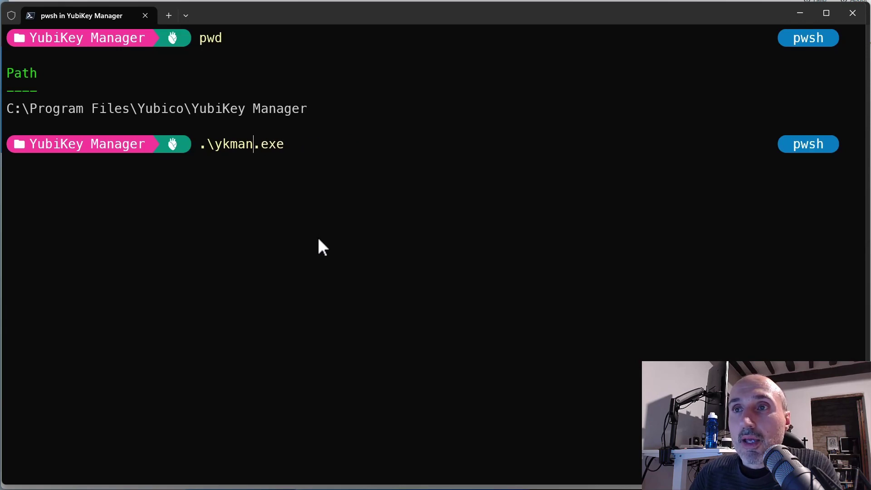
{"action": "key", "text": "Return"}
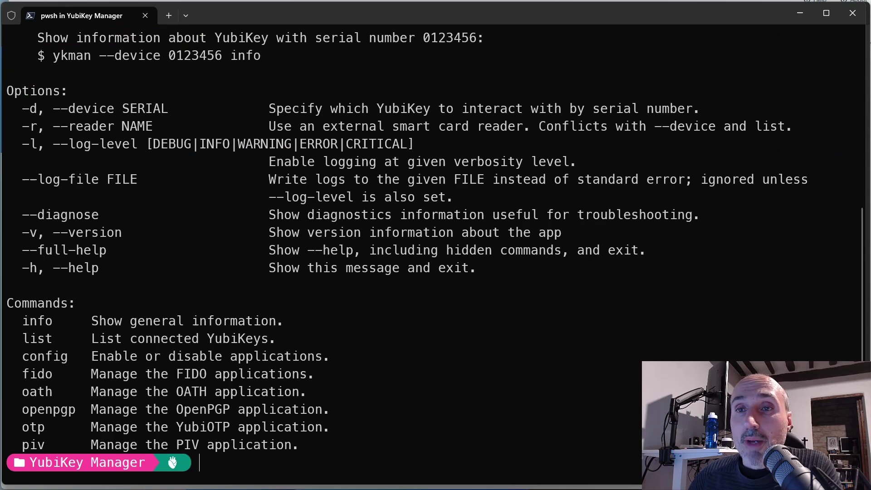
Copy the ykman Commands list from the help output
{"action": "left_click_drag", "start_coordinate": [6, 299], "coordinate": [322, 443]}
{"action": "right_click", "coordinate": [323, 442]}
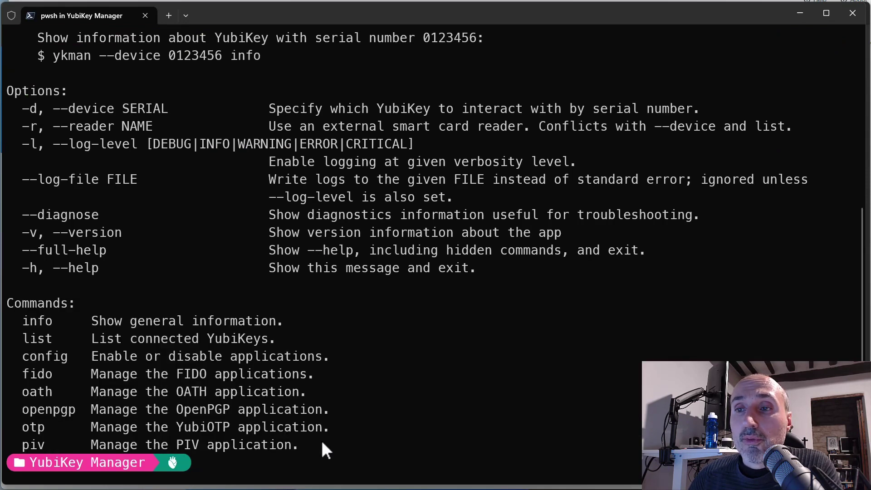
{"action": "key", "text": "Up"}
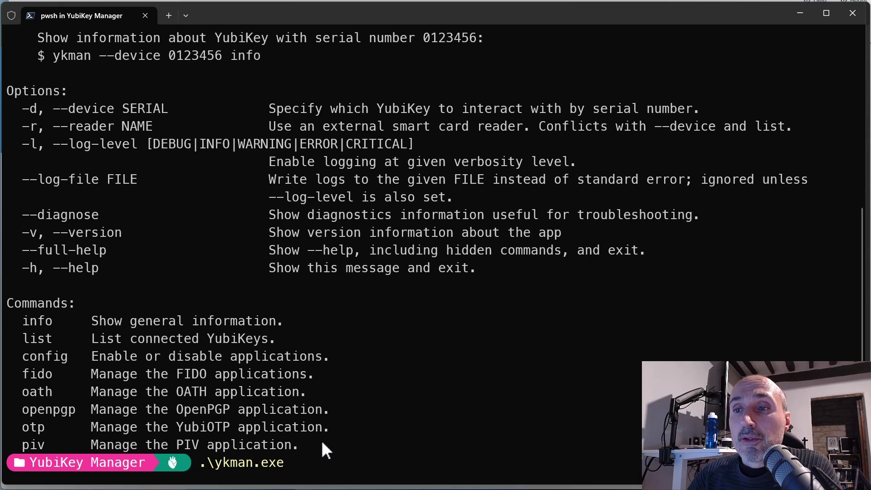
Show the help for ykman oath and for ykman oath accounts
{"action": "type", "text": "oath"}
{"action": "key", "text": "Return"}
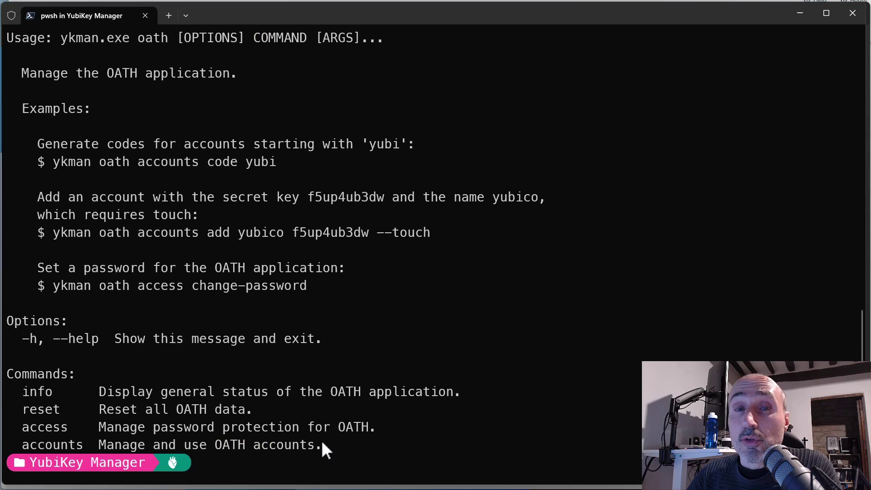
{"action": "key", "text": "Up"}
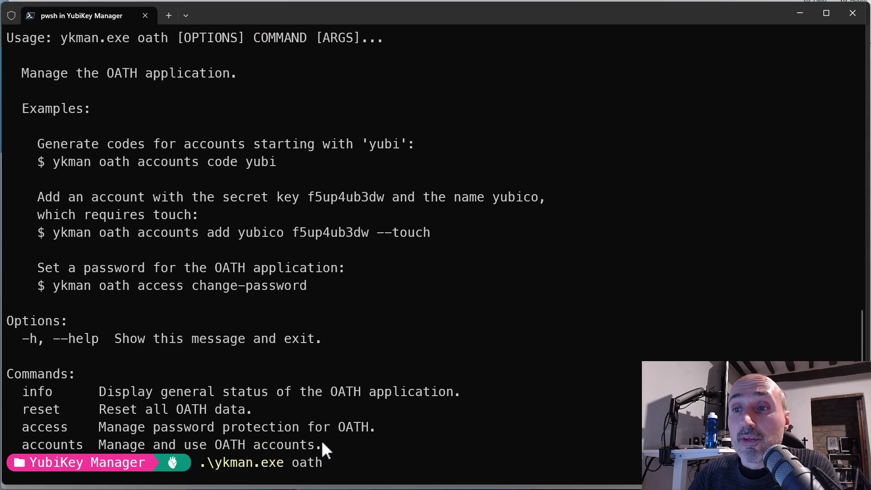
{"action": "type", "text": "accounts"}
{"action": "key", "text": "Return"}
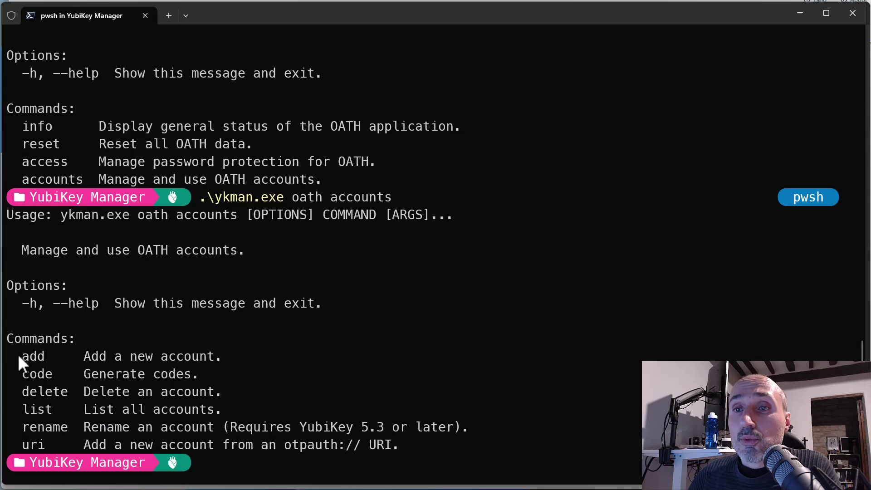
Run ykman oath accounts list, which prompts for the OATH password
{"action": "left_click_drag", "start_coordinate": [18, 354], "coordinate": [429, 439]}
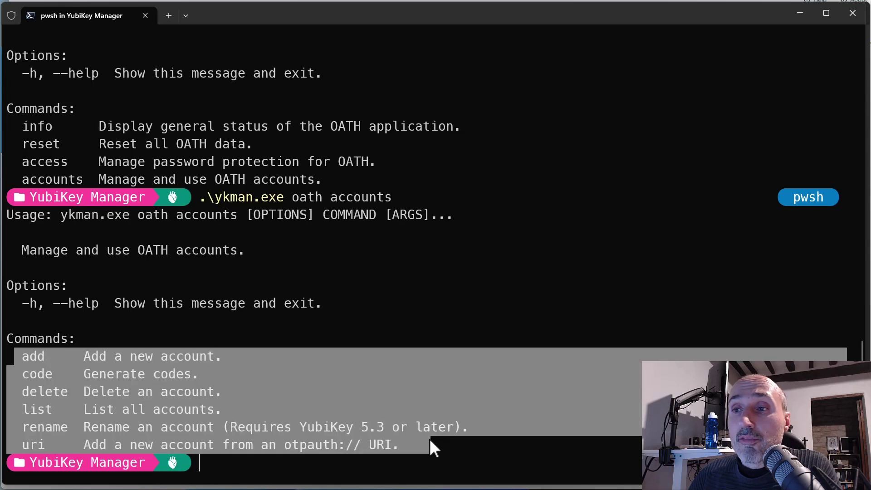
{"action": "left_click", "coordinate": [287, 467]}
{"action": "key", "text": "Up"}
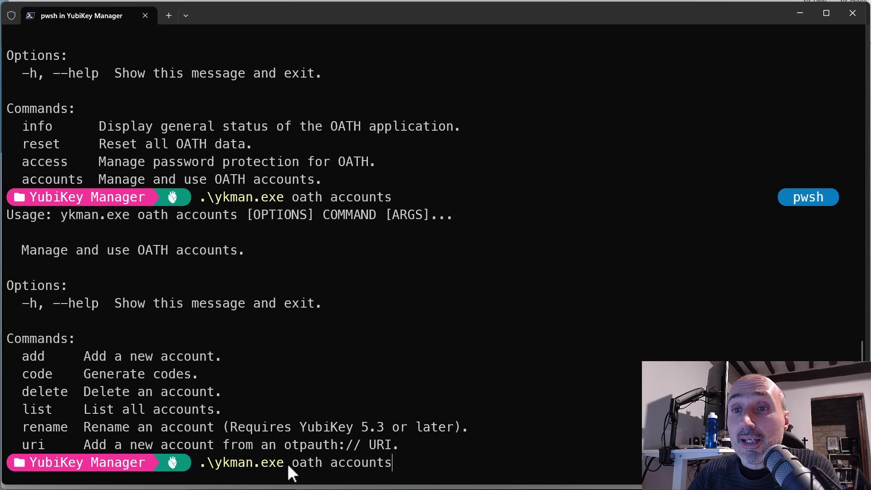
{"action": "type", "text": "list"}
{"action": "key", "text": "Return"}
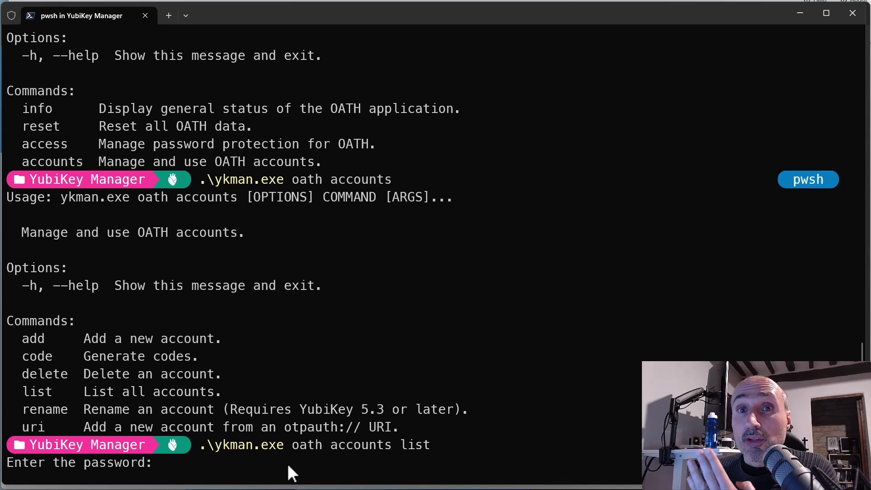
Submit the OATH password and highlight the single Microsoft account entry in the listing
{"action": "key", "text": "Return"}
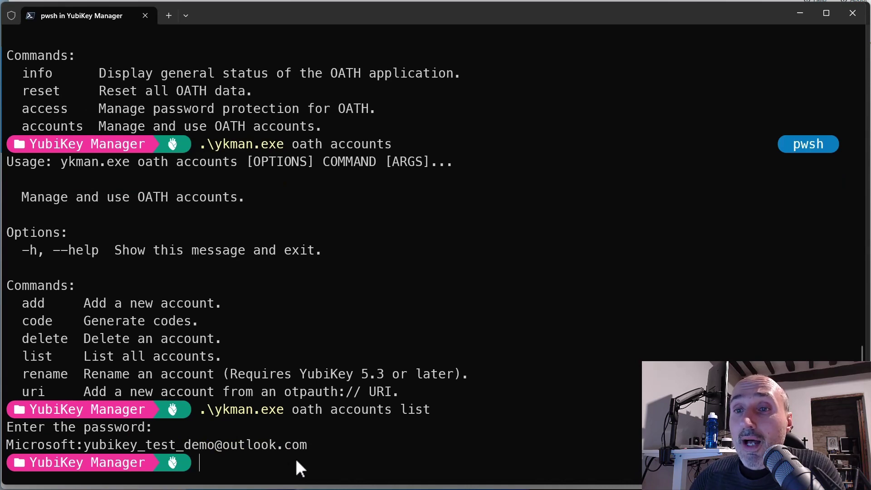
{"action": "left_click_drag", "start_coordinate": [310, 444], "coordinate": [88, 439]}
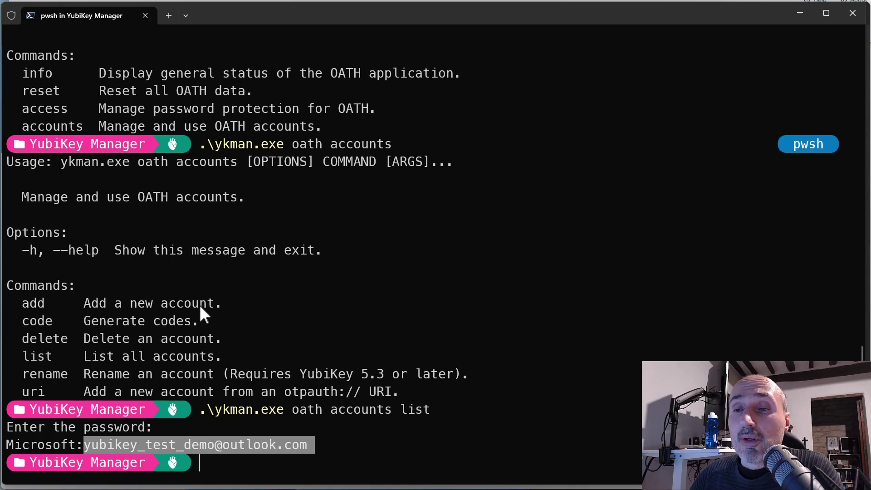
{"action": "left_click", "coordinate": [317, 418]}
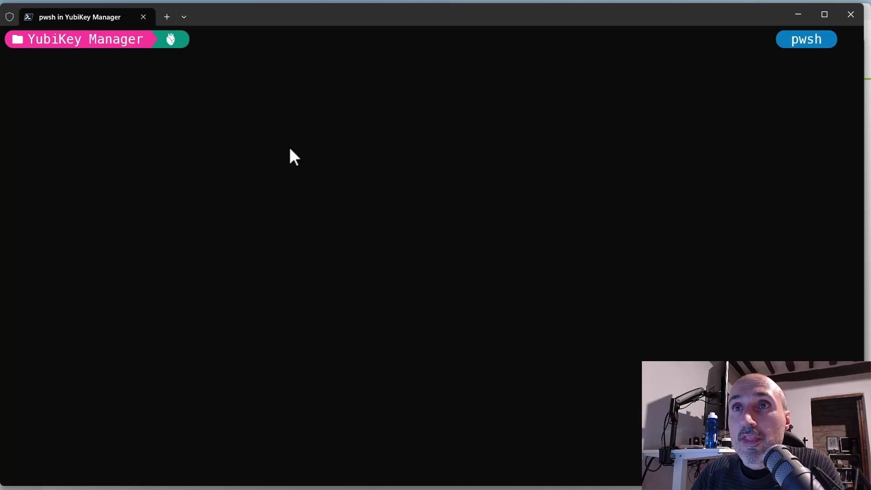
Show the ykman fido help, noting 'Manage the FIDO applications.'
{"action": "type", "text": "ykm"}
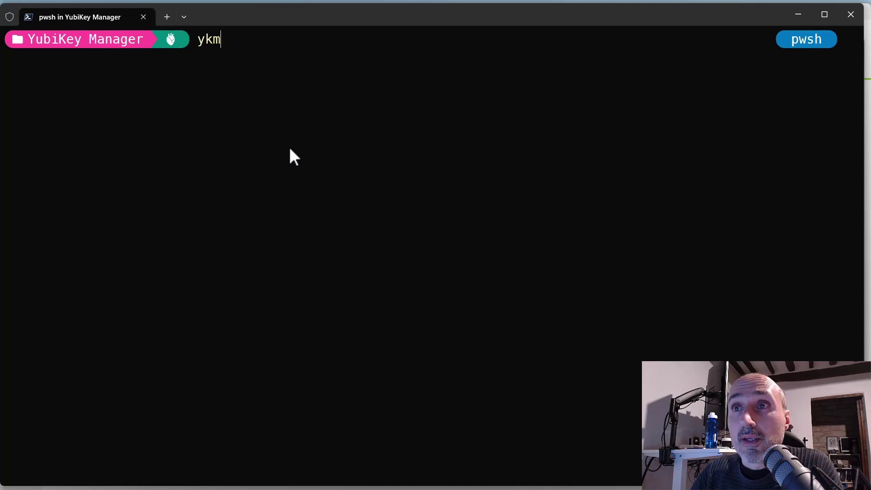
{"action": "type", "text": "an.exe"}
{"action": "key", "text": "Tab"}
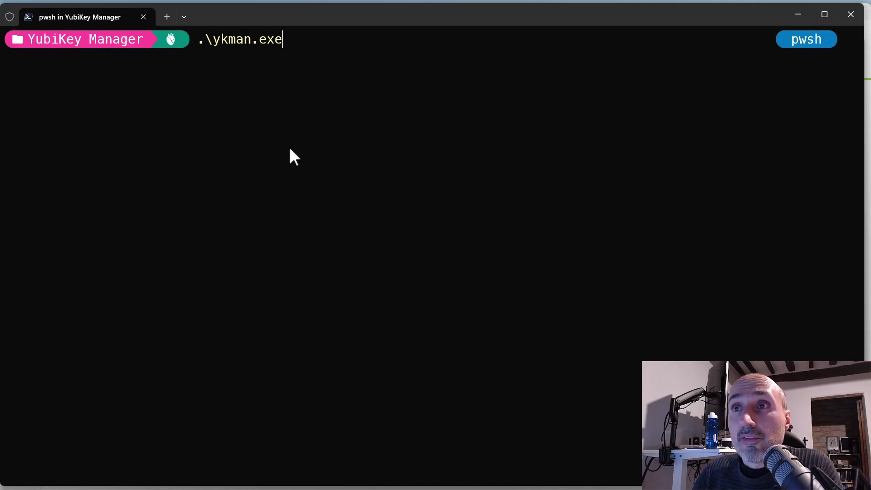
{"action": "type", "text": "fido"}
{"action": "key", "text": "Return"}
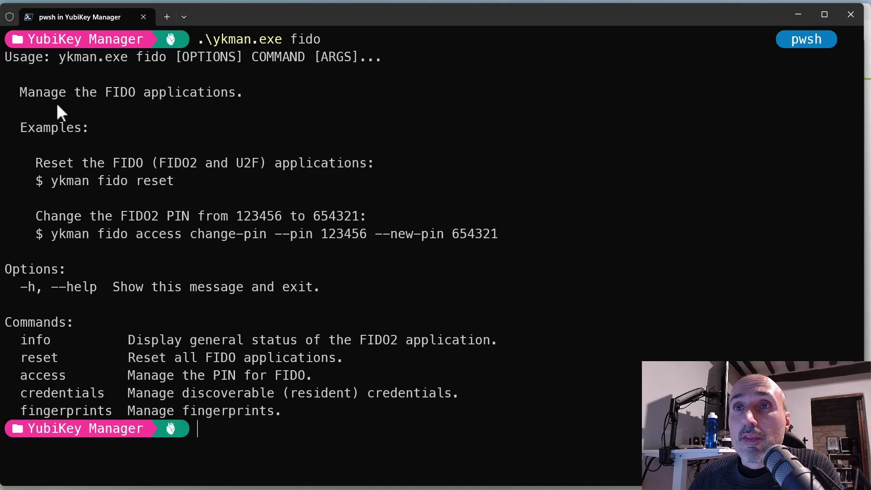
{"action": "left_click_drag", "start_coordinate": [22, 91], "coordinate": [256, 96]}
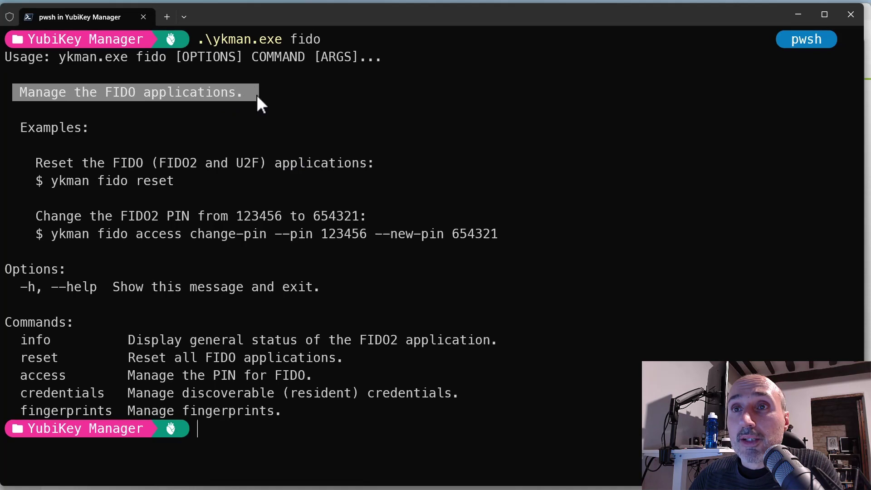
{"action": "left_click", "coordinate": [246, 437]}
Run ykman fido credentials list with the FIDO PIN to reveal the login.microsoft.com credential
{"action": "key", "text": "Up"}
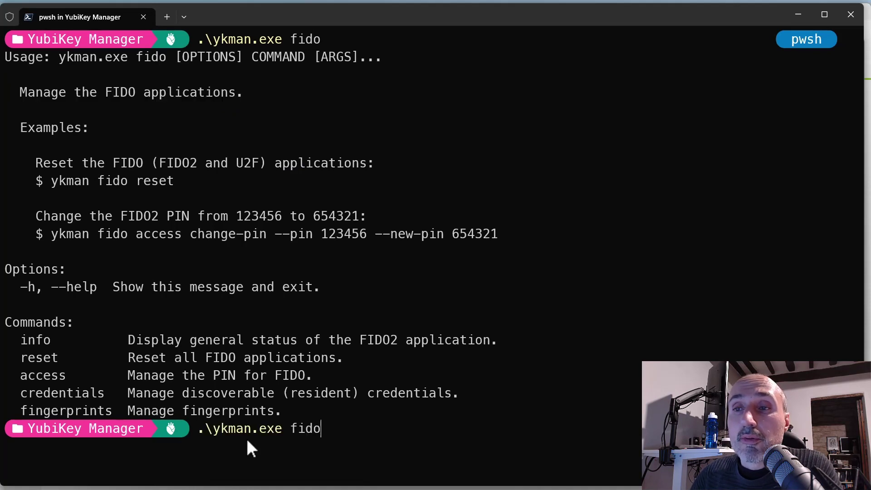
{"action": "type", "text": "crede"}
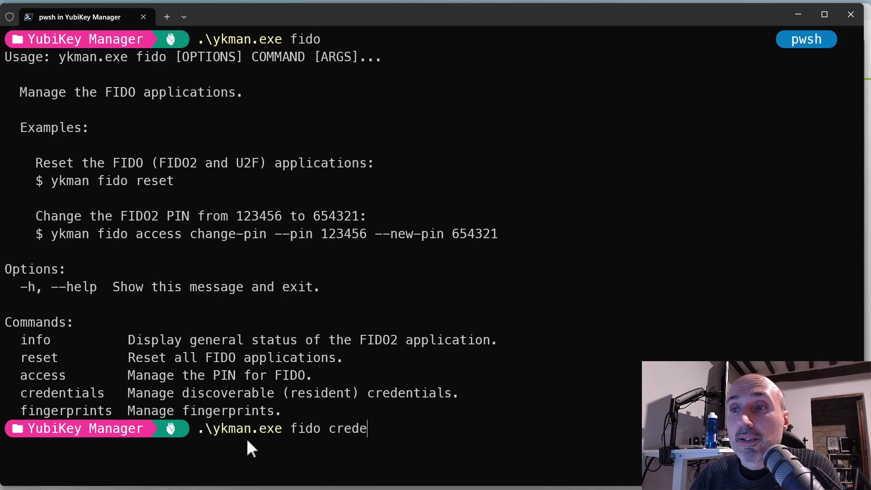
{"action": "type", "text": "ntials list"}
{"action": "key", "text": "Return"}
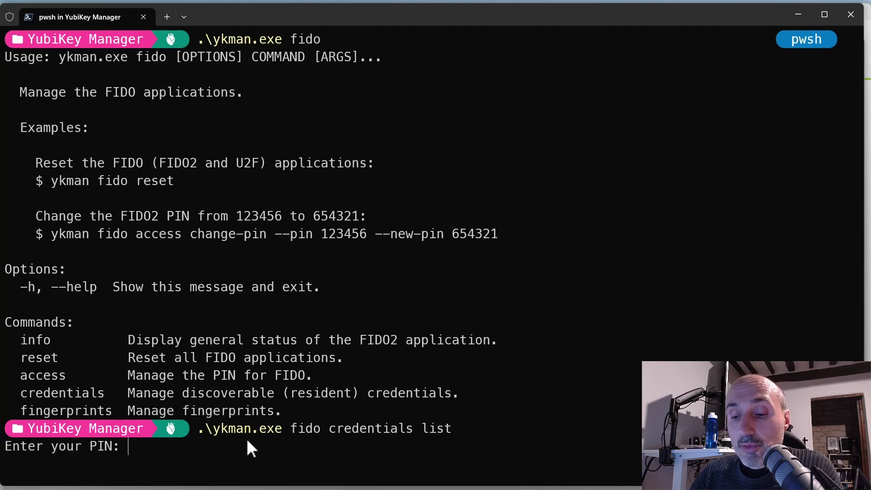
{"action": "key", "text": "Return"}
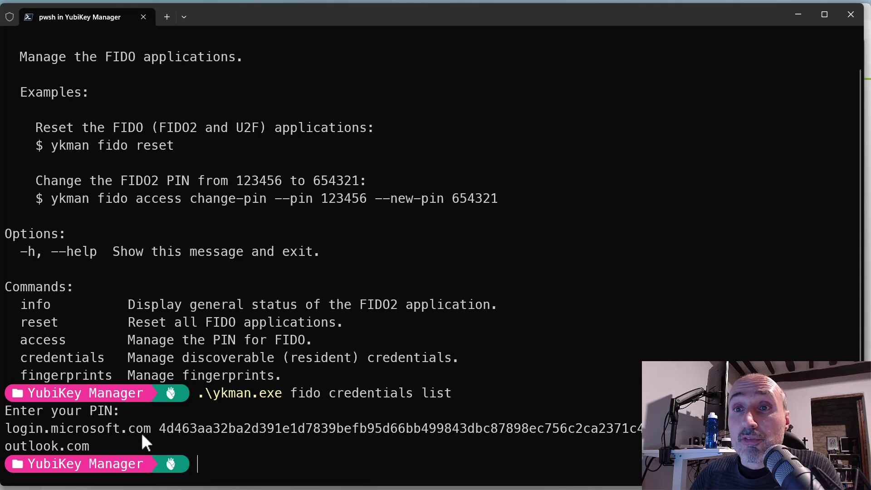
{"action": "key", "text": "Up"}
{"action": "key", "text": "BackSpace"}
{"action": "key", "text": "BackSpace"}
{"action": "key", "text": "BackSpace"}
{"action": "key", "text": "BackSpace"}
{"action": "key", "text": "BackSpace"}
{"action": "key", "text": "BackSpace"}
{"action": "key", "text": "BackSpace"}
{"action": "key", "text": "BackSpace"}
{"action": "key", "text": "BackSpace"}
{"action": "key", "text": "BackSpace"}
{"action": "key", "text": "BackSpace"}
{"action": "key", "text": "BackSpace"}
{"action": "key", "text": "BackSpace"}
{"action": "key", "text": "BackSpace"}
{"action": "key", "text": "BackSpace"}
{"action": "key", "text": "BackSpace"}
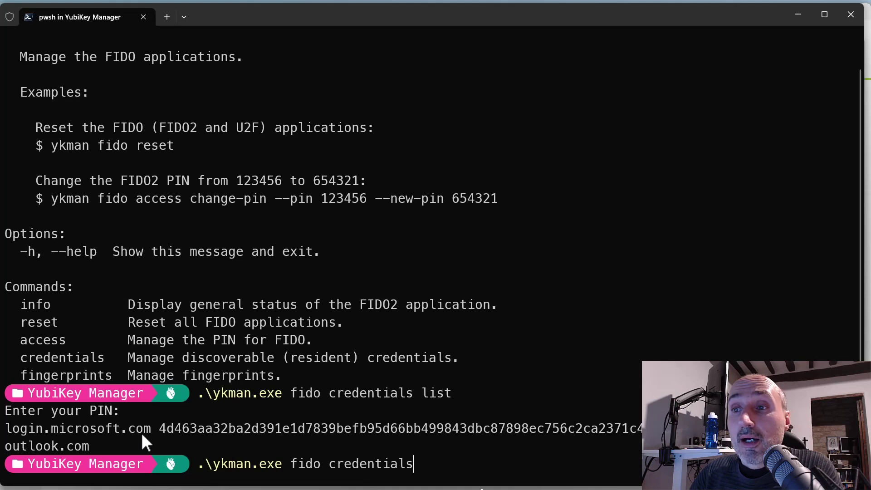
Run ykman fido info to show the remaining PIN attempts (8)
{"action": "type", "text": "inro"}
{"action": "key", "text": "Return"}
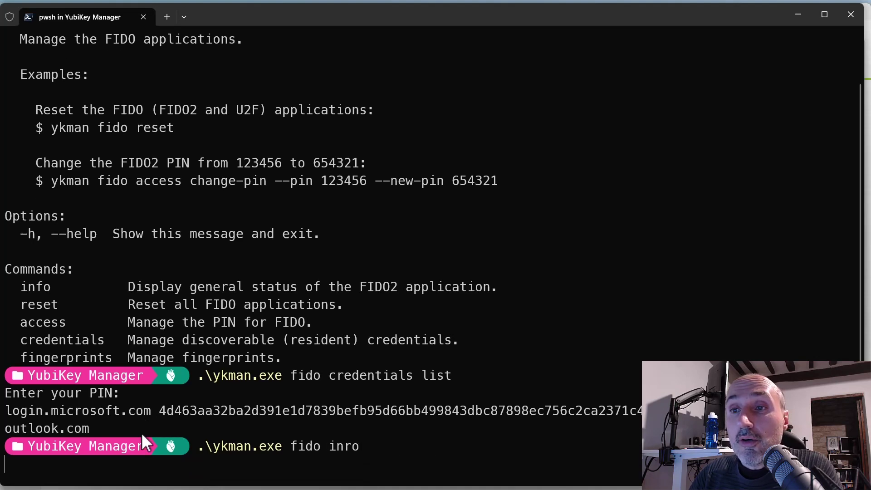
{"action": "key", "text": "Up"}
{"action": "key", "text": "BackSpace"}
{"action": "key", "text": "BackSpace"}
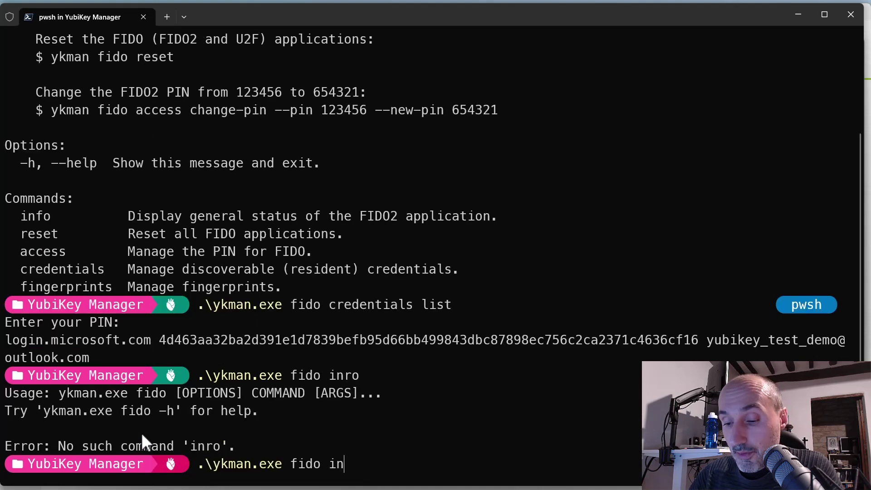
{"action": "type", "text": "fo"}
{"action": "key", "text": "Return"}
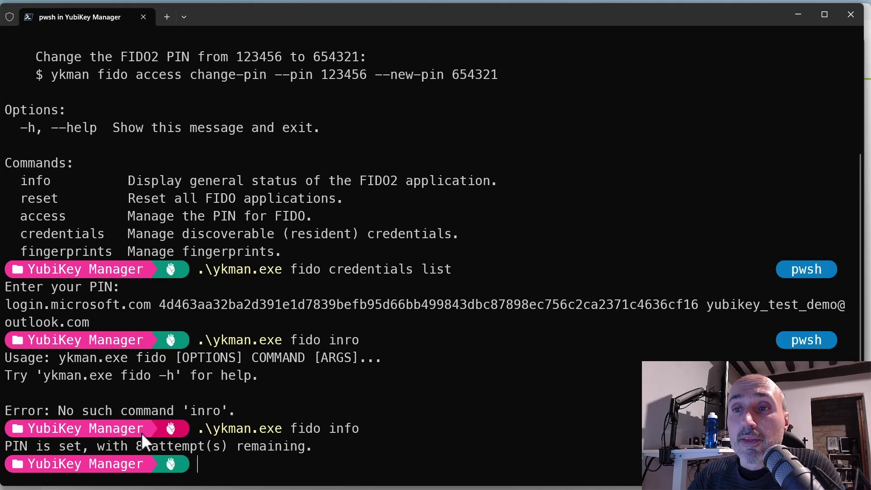
Enter a wrong PIN twice at fido credentials list, checking fido info after each, dropping attempts to 6
{"action": "key", "text": "Up"}
{"action": "key", "text": "Up"}
{"action": "key", "text": "Up"}
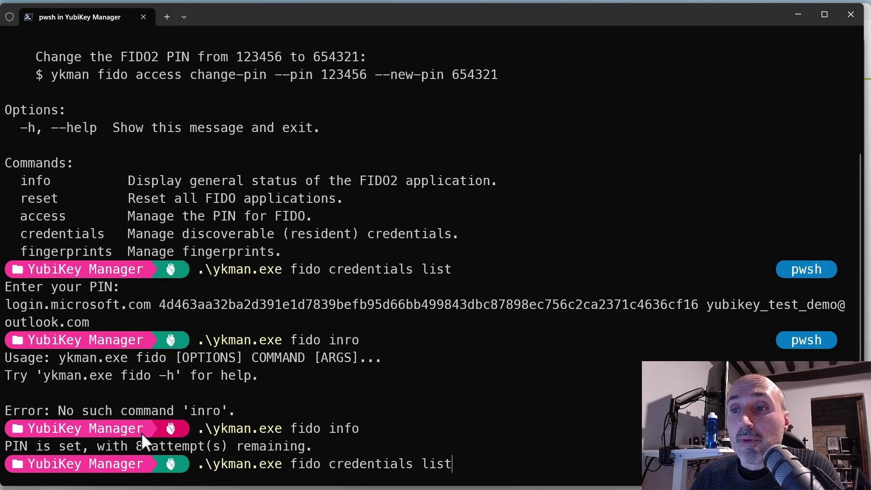
{"action": "key", "text": "Return"}
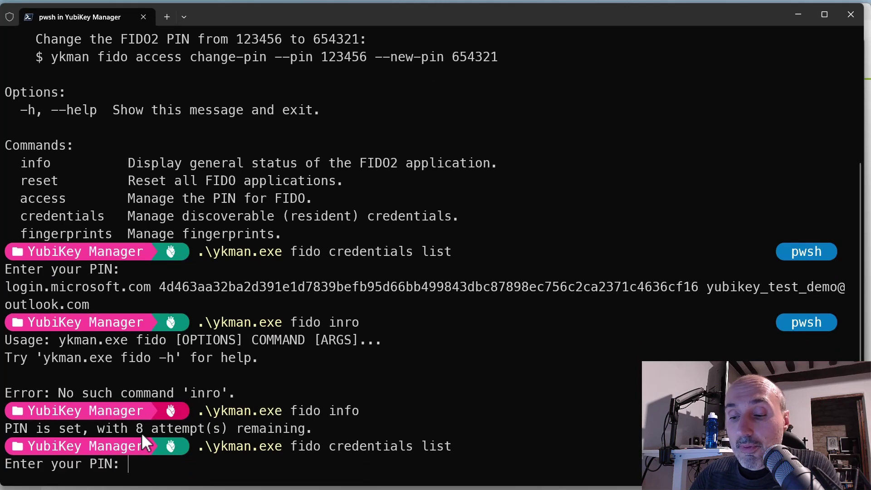
{"action": "key", "text": "Return"}
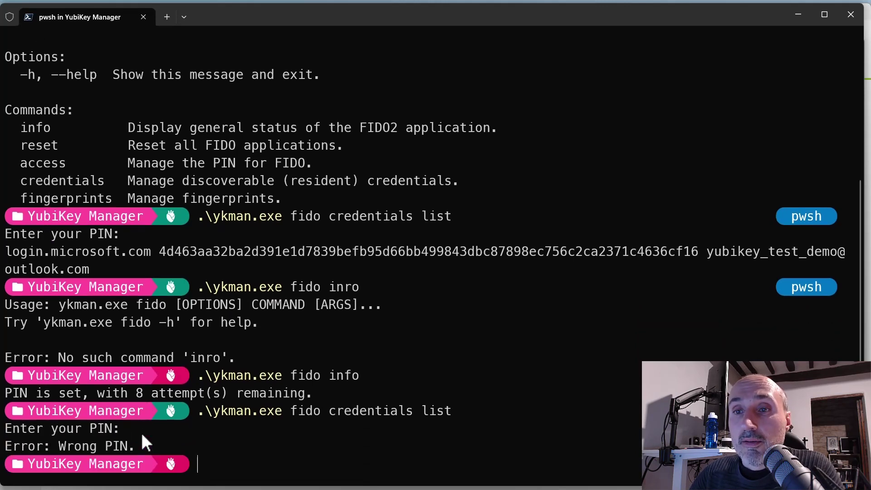
{"action": "key", "text": "Up"}
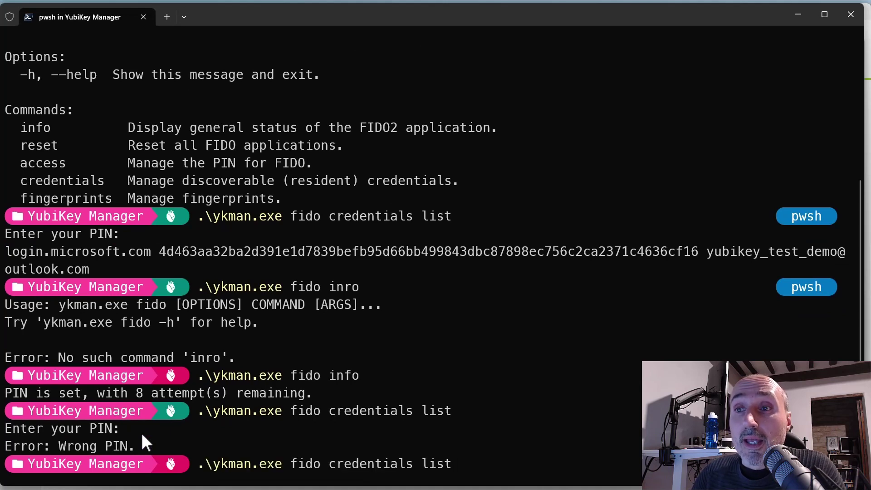
{"action": "key", "text": "Up"}
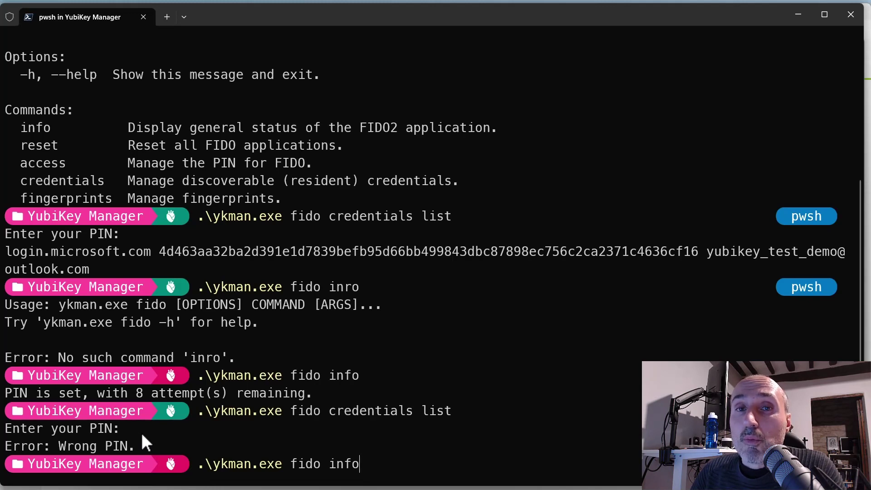
{"action": "key", "text": "Return"}
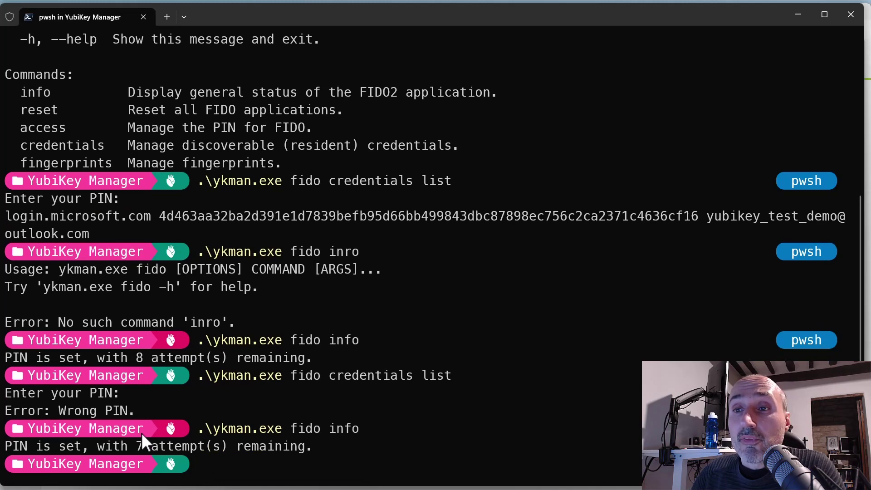
{"action": "key", "text": "Up"}
{"action": "key", "text": "Up"}
{"action": "key", "text": "Return"}
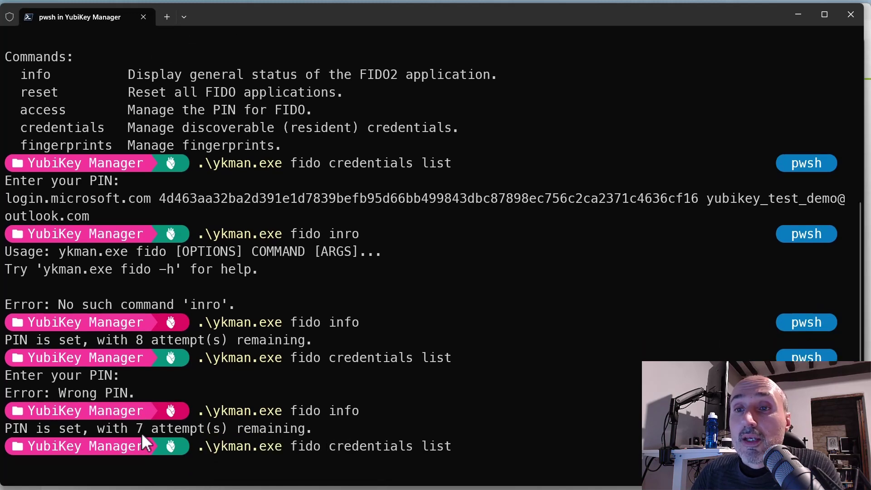
{"action": "key", "text": "Return"}
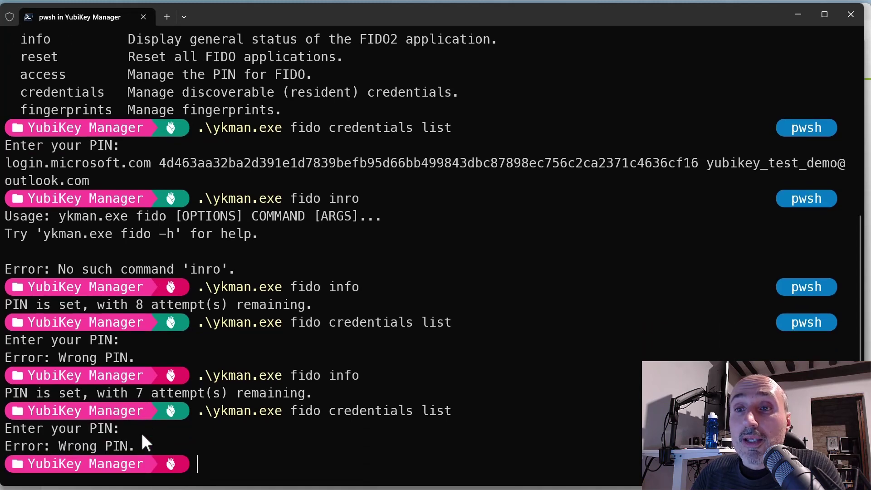
{"action": "key", "text": "Up"}
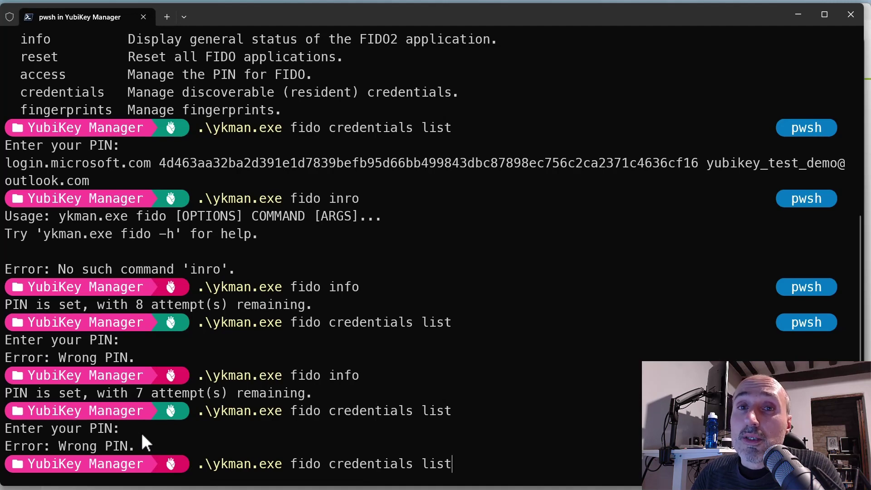
{"action": "key", "text": "Up"}
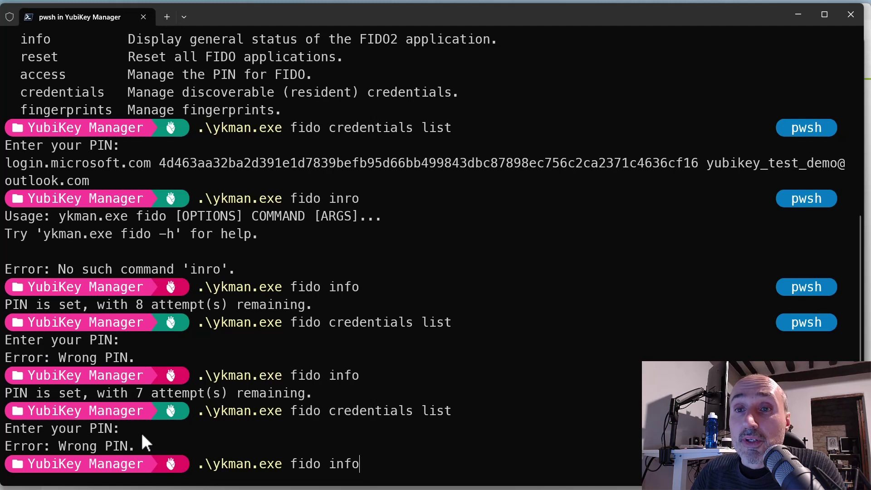
{"action": "key", "text": "Return"}
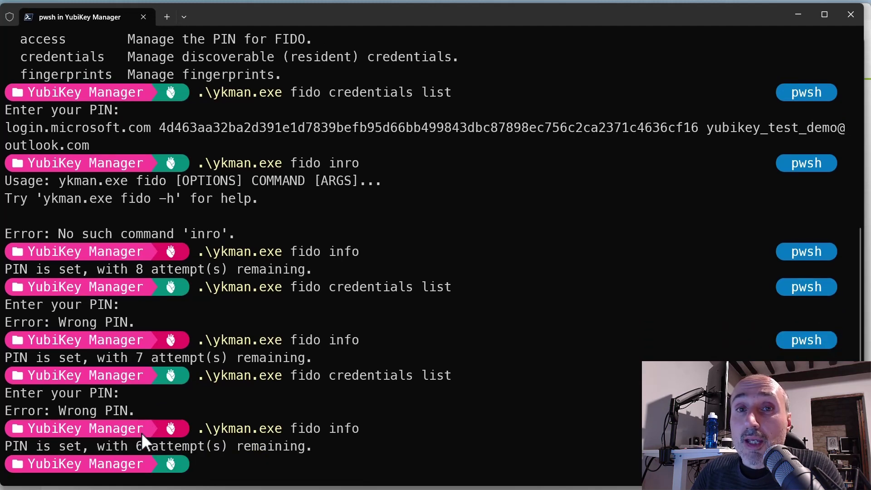
List FIDO credentials again using the correct PIN
{"action": "key", "text": "Up"}
{"action": "key", "text": "Up"}
{"action": "key", "text": "Return"}
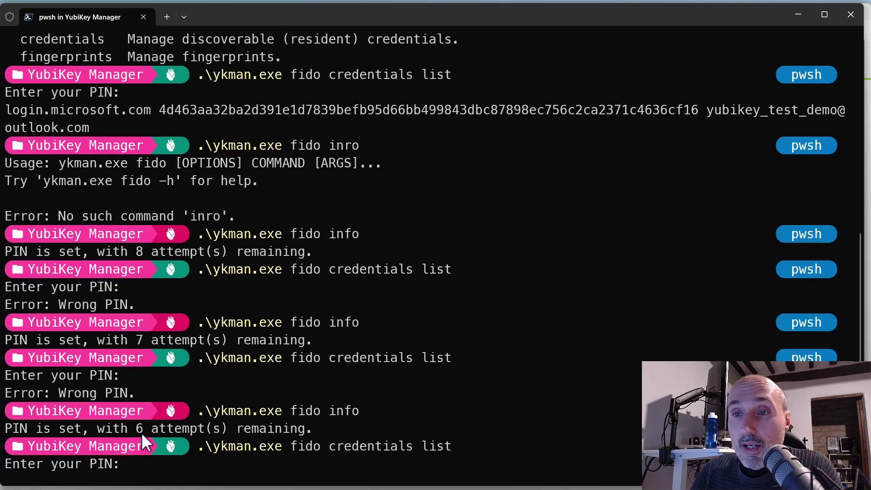
{"action": "key", "text": "Return"}
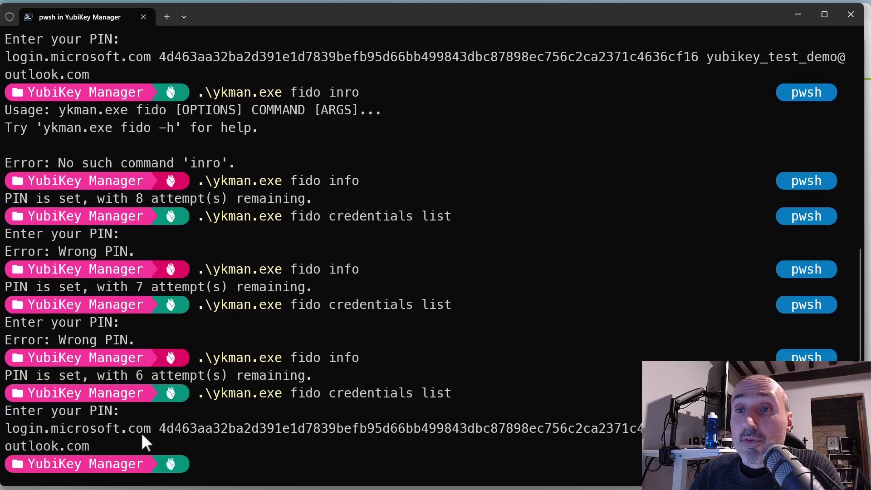
{"action": "key", "text": "Up"}
{"action": "key", "text": "Up"}
Rerun ykman fido info to confirm the PIN attempts are back to 8
{"action": "key", "text": "Return"}
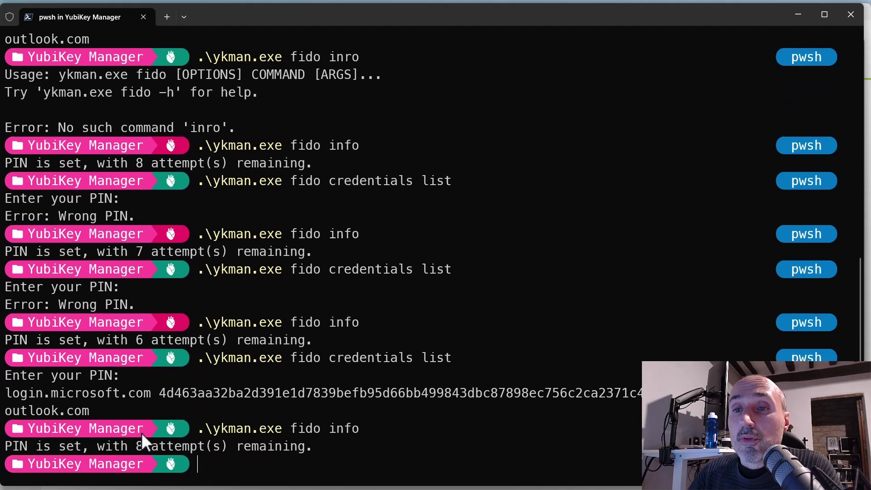